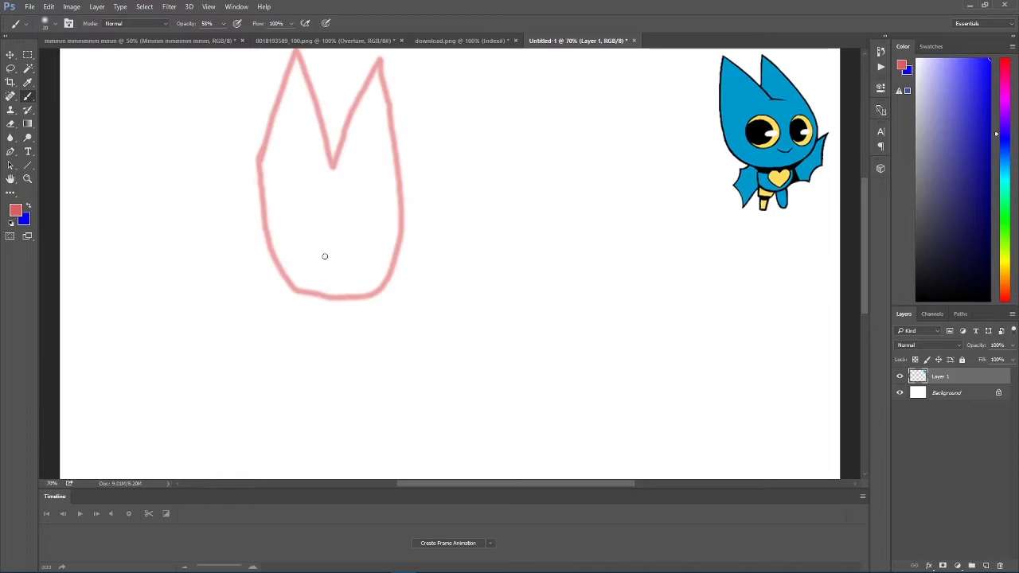
Undo the oval mouth attempts and sketch a small frowning mouth on the lower face.
key(ctrl+alt+z)
click(49, 6)
click(70, 38)
click(48, 6)
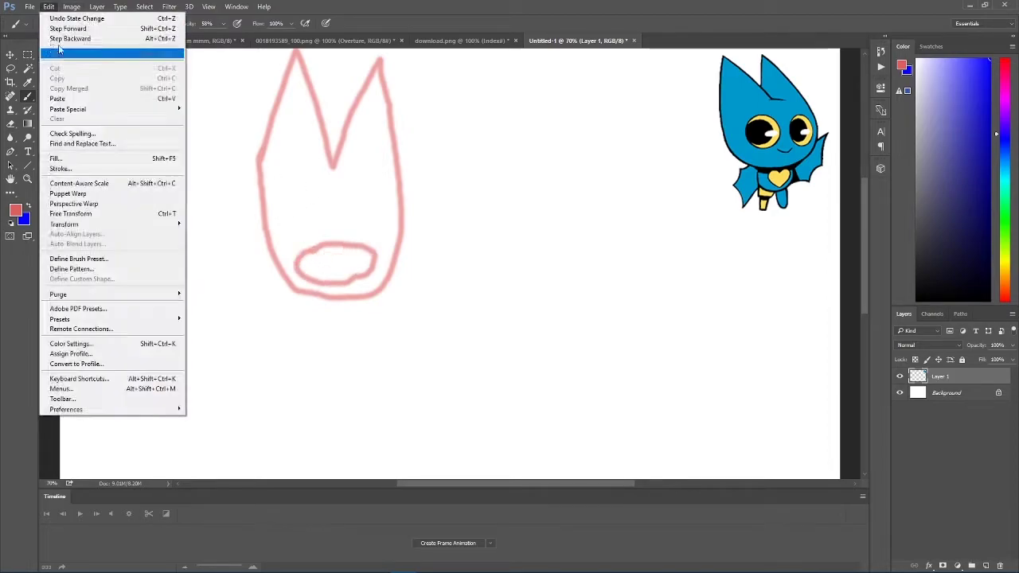
click(64, 38)
key(ctrl+z)
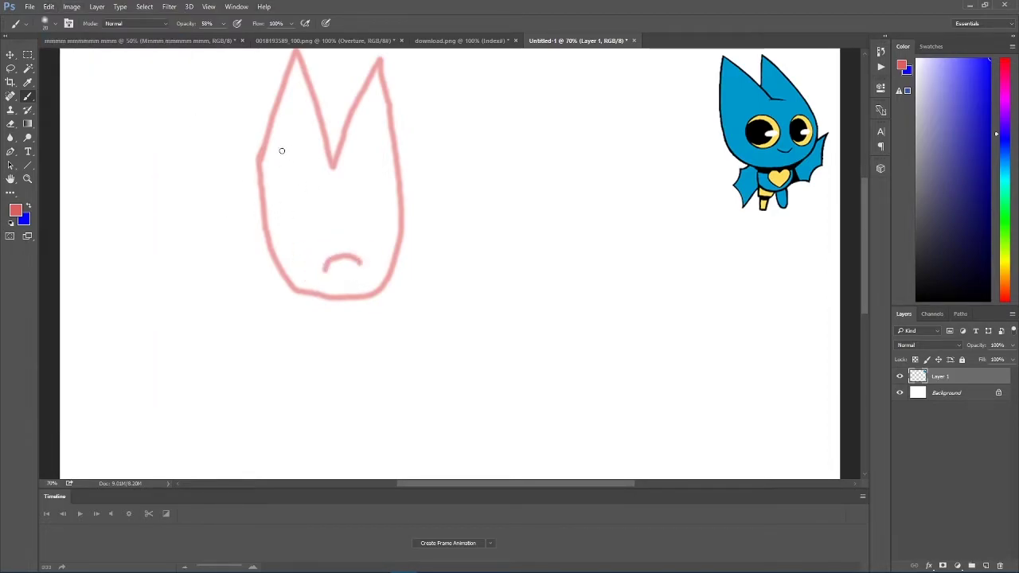
Sketch the torso beneath the head and a jagged bat wing on each side, undoing unwanted strokes.
mouse_move(281, 271)
mouse_down()
mouse_move(239, 316)
mouse_move(252, 376)
mouse_move(305, 308)
mouse_move(315, 349)
mouse_move(380, 353)
mouse_move(380, 296)
mouse_move(382, 355)
mouse_move(431, 355)
mouse_move(431, 318)
mouse_move(396, 289)
mouse_up()
key(ctrl+z)
key(ctrl+z)
key(ctrl+z)
mouse_move(402, 343)
mouse_down()
mouse_move(426, 375)
mouse_move(435, 330)
mouse_move(411, 358)
mouse_move(426, 374)
mouse_move(427, 323)
mouse_move(414, 306)
mouse_move(436, 376)
mouse_move(427, 301)
mouse_move(396, 281)
mouse_up()
click(48, 7)
click(66, 38)
key(ctrl+z)
Sketch the two legs below the torso, with a band around the left one.
mouse_move(287, 343)
mouse_down()
mouse_move(320, 351)
mouse_move(353, 416)
mouse_move(359, 363)
mouse_move(296, 370)
mouse_up()
drag(285, 406, 309, 378)
key(ctrl+z)
Sketch the round outlines of both eyes above the mouth.
mouse_move(289, 205)
mouse_down()
mouse_move(327, 212)
mouse_move(308, 240)
mouse_move(304, 196)
mouse_up()
drag(361, 190, 370, 230)
key(ctrl+z)
mouse_move(359, 189)
mouse_down()
mouse_move(387, 189)
mouse_move(383, 224)
mouse_move(363, 187)
mouse_up()
key(ctrl+z)
Reduce the brush size and sketch the pupil outlines inside both eyes.
click(52, 27)
drag(66, 58, 63, 58)
drag(286, 208, 306, 212)
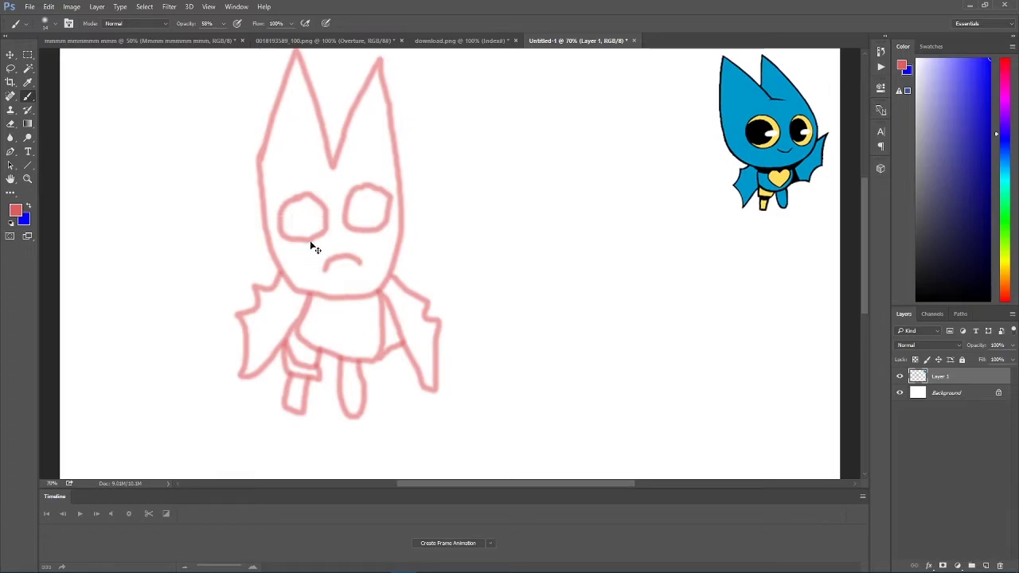
key(ctrl+z)
drag(312, 210, 320, 221)
key(ctrl+z)
key(ctrl+z)
mouse_move(284, 214)
mouse_down()
mouse_move(314, 210)
mouse_move(302, 237)
mouse_up()
Set up a larger black brush at 100% opacity for the line art.
click(10, 82)
click(28, 96)
click(28, 69)
click(28, 96)
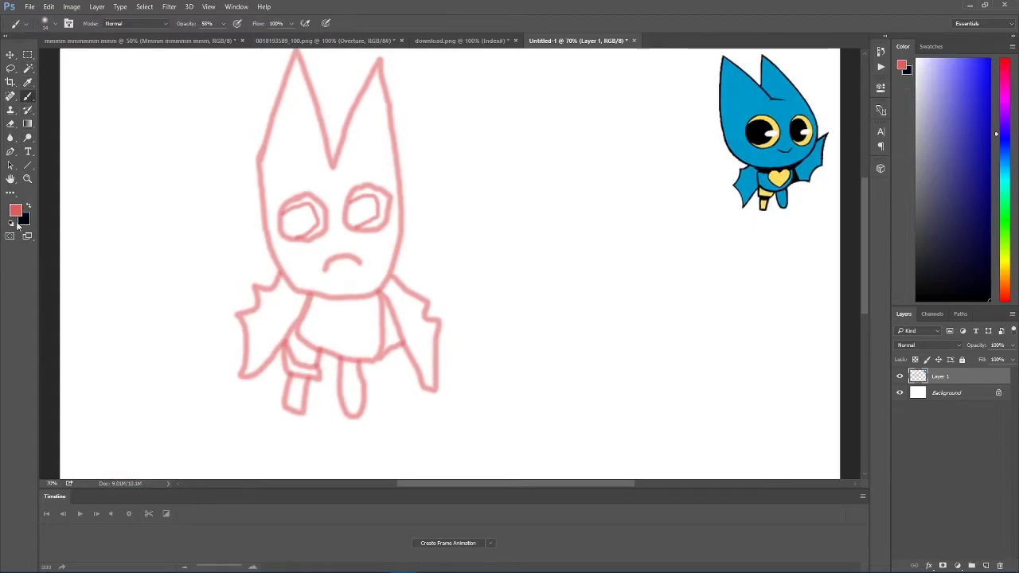
click(28, 206)
click(224, 24)
drag(221, 37, 244, 36)
click(55, 23)
drag(61, 59, 64, 59)
click(298, 51)
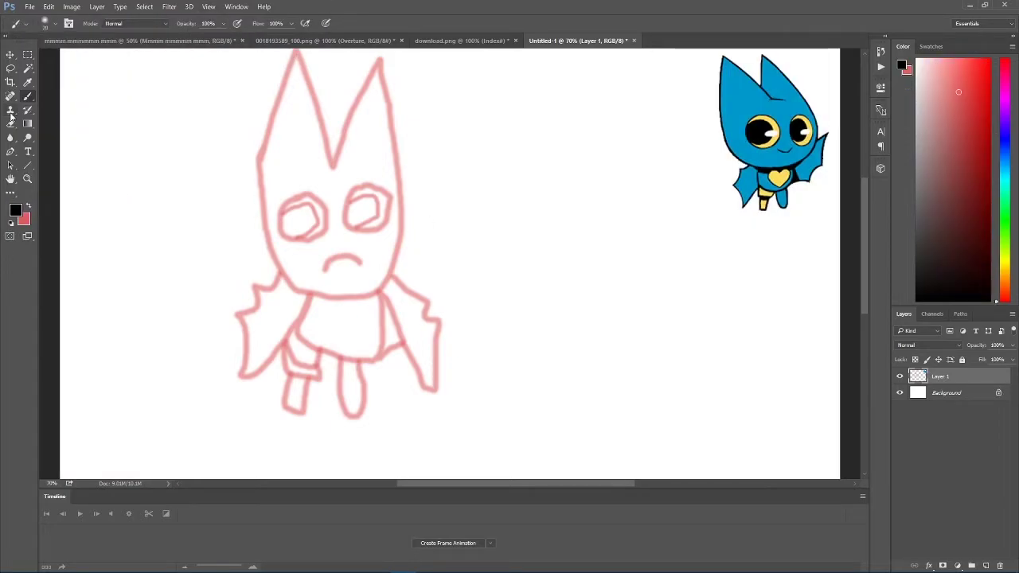
key(shift+g)
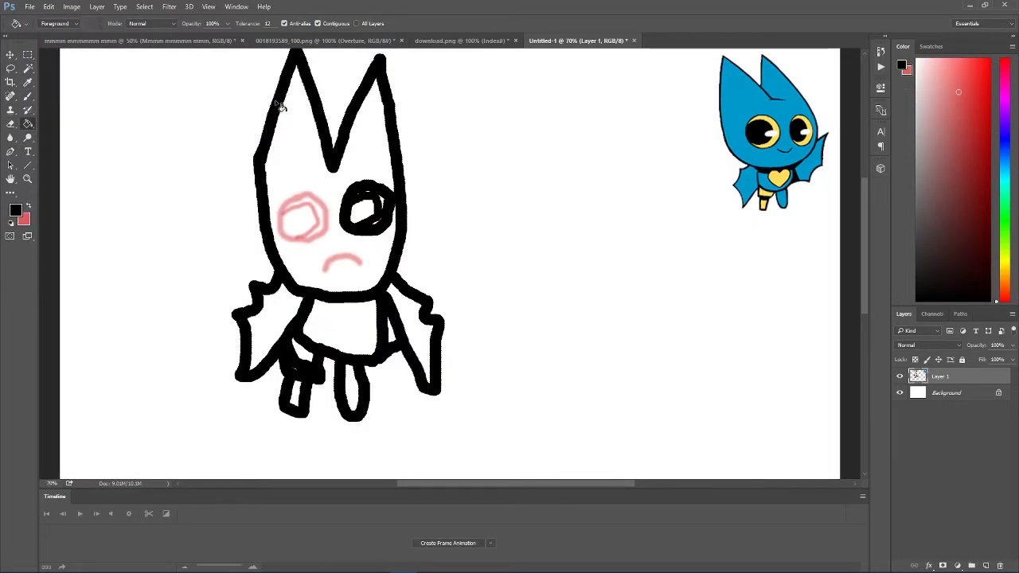
key(b)
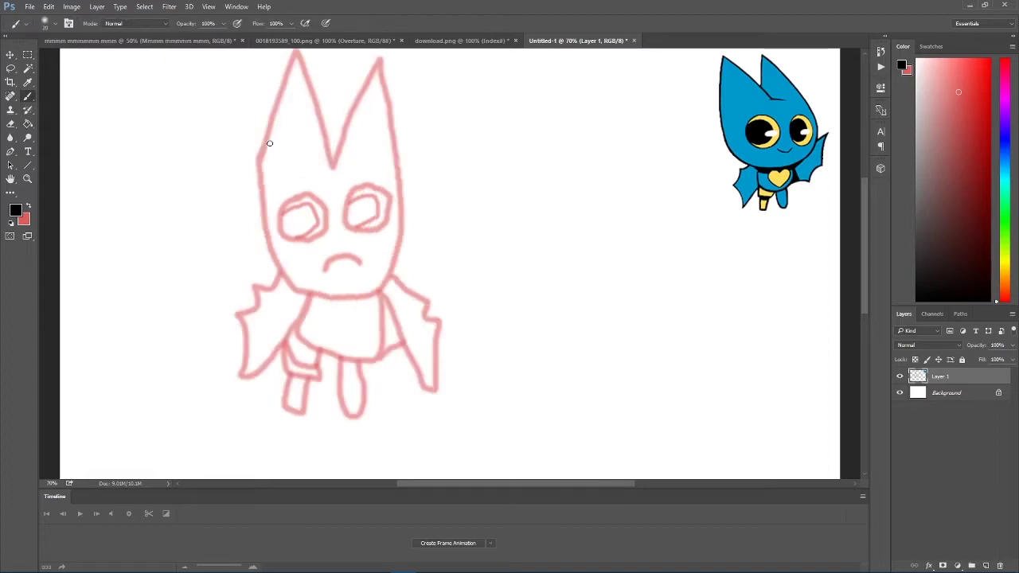
drag(266, 141, 260, 165)
key(ctrl+z)
mouse_move(277, 102)
mouse_down()
mouse_move(260, 177)
mouse_move(279, 268)
mouse_move(316, 293)
mouse_move(359, 301)
mouse_up()
key(ctrl+z)
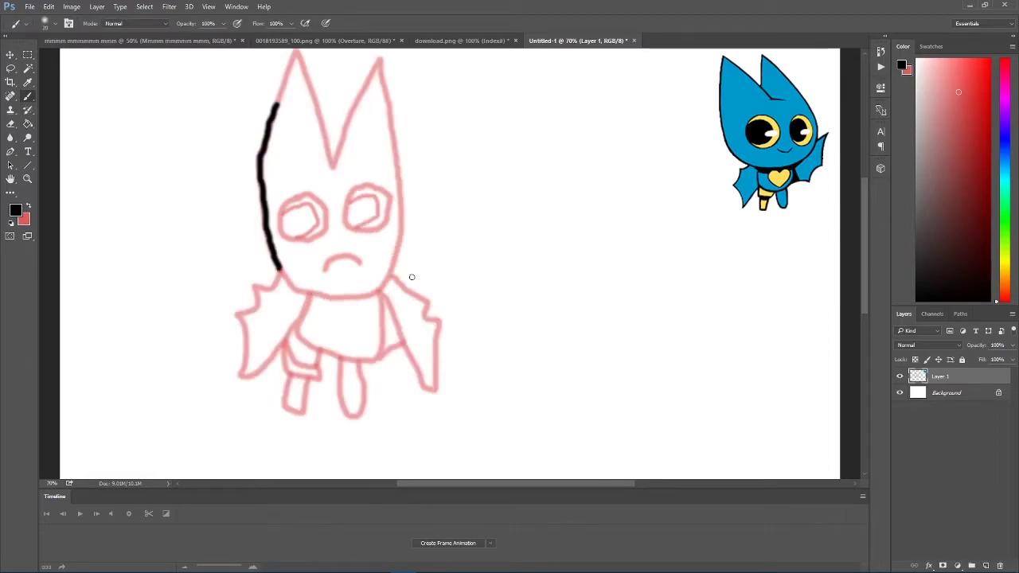
key(ctrl+z)
Add a new layer and trace the head and pointed ears in black.
click(986, 565)
mouse_move(279, 94)
mouse_down()
mouse_move(259, 174)
mouse_move(264, 234)
mouse_move(287, 281)
mouse_move(308, 294)
mouse_move(351, 296)
mouse_move(393, 271)
mouse_move(401, 205)
mouse_move(384, 78)
mouse_move(376, 63)
mouse_move(338, 154)
mouse_move(302, 58)
mouse_move(278, 96)
mouse_up()
Trace the wings, torso and legs of the sketch in black, undoing stray strokes.
drag(270, 283, 257, 287)
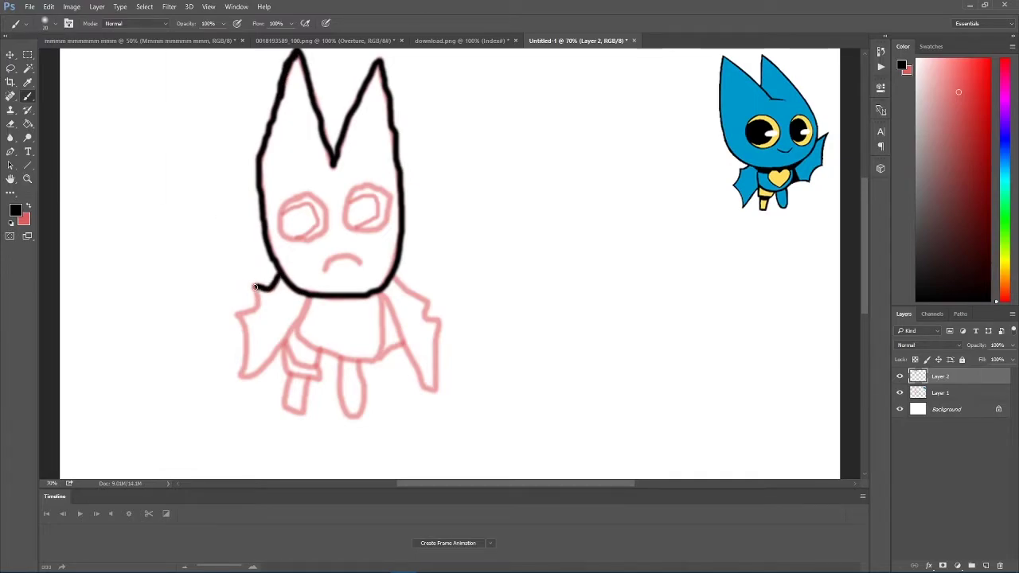
mouse_move(243, 324)
mouse_down()
mouse_move(244, 371)
mouse_move(314, 301)
mouse_move(257, 286)
mouse_move(257, 305)
mouse_move(237, 317)
mouse_move(242, 366)
mouse_move(275, 351)
mouse_move(297, 301)
mouse_move(262, 287)
mouse_move(243, 322)
mouse_move(243, 369)
mouse_move(261, 365)
mouse_move(305, 309)
mouse_move(285, 339)
mouse_move(303, 365)
mouse_move(288, 352)
mouse_move(283, 361)
mouse_move(297, 376)
mouse_move(322, 376)
mouse_move(294, 371)
mouse_move(306, 394)
mouse_up()
key(ctrl+z)
key(ctrl+z)
mouse_move(305, 340)
mouse_down()
mouse_move(379, 359)
mouse_move(380, 295)
mouse_up()
mouse_move(339, 359)
mouse_down()
mouse_move(359, 402)
mouse_move(364, 362)
mouse_move(426, 386)
mouse_up()
key(ctrl+z)
mouse_move(405, 343)
mouse_down()
mouse_move(436, 387)
mouse_move(439, 334)
mouse_move(407, 309)
mouse_move(415, 367)
mouse_move(436, 386)
mouse_move(438, 328)
mouse_move(392, 275)
mouse_up()
key(ctrl+z)
Trace the frowning mouth and the outer outlines of both eyes in black.
mouse_move(323, 270)
mouse_down()
mouse_move(349, 255)
mouse_move(364, 265)
mouse_up()
mouse_move(291, 199)
mouse_down()
mouse_move(327, 218)
mouse_move(317, 236)
mouse_move(282, 207)
mouse_up()
mouse_move(360, 231)
mouse_down()
mouse_move(389, 211)
mouse_move(384, 192)
mouse_move(350, 192)
mouse_up()
Reduce the brush size to 14 and trace the pupil outlines inside both eyes.
click(54, 24)
drag(68, 62, 64, 62)
drag(283, 212, 302, 205)
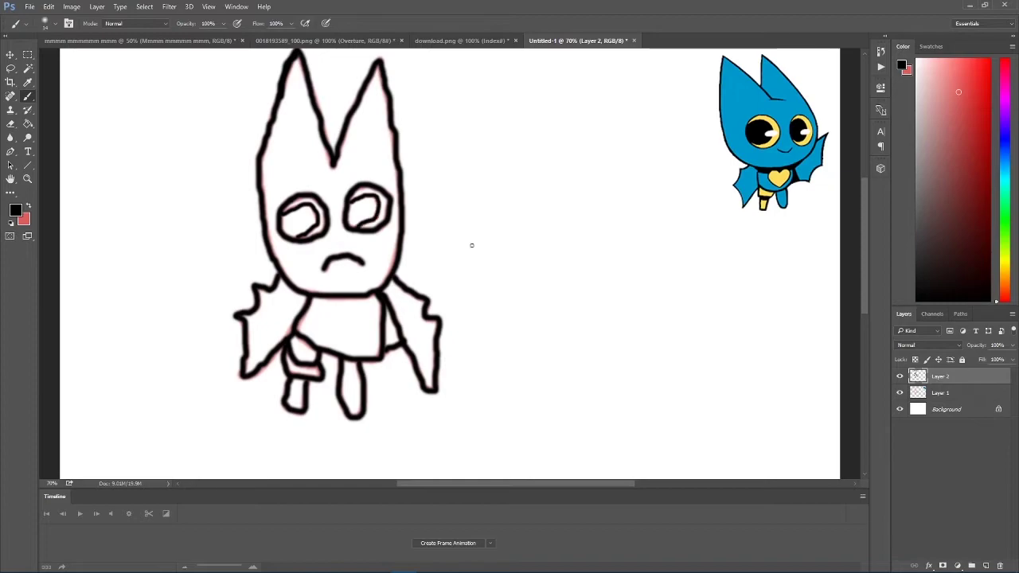
click(941, 392)
key(Delete)
key(ctrl+z)
Sample the blue of the reference character's head as the foreground colour for the Paint Bucket.
click(27, 82)
click(741, 103)
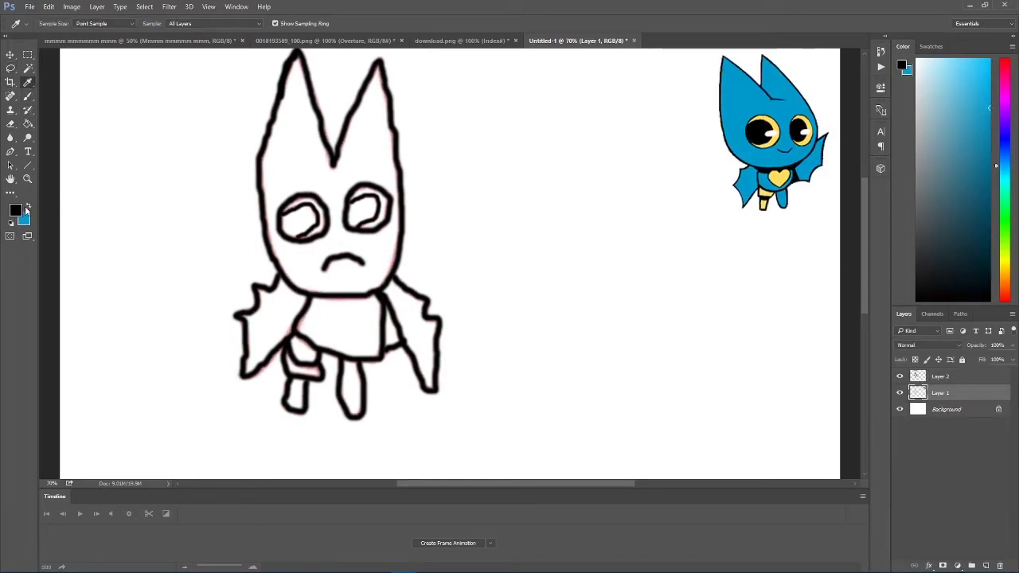
click(28, 206)
click(28, 123)
click(288, 164)
click(269, 164)
key(ctrl+z)
key(ctrl+alt+z)
Fill the head and ears with blue on Layer 2 and brush over the remaining gaps.
click(940, 375)
click(294, 265)
click(294, 264)
click(275, 208)
click(378, 184)
key(b)
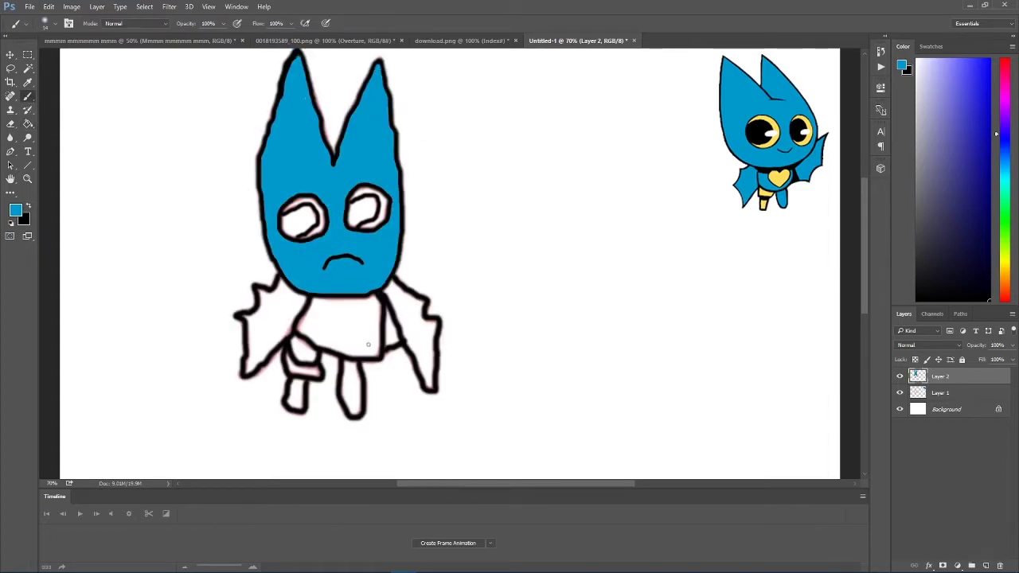
Sample the yellow of the reference character's heart and colour the rims of both eyes with it.
click(28, 123)
click(28, 83)
click(779, 178)
click(29, 206)
click(28, 124)
click(321, 227)
key(ctrl+z)
key(b)
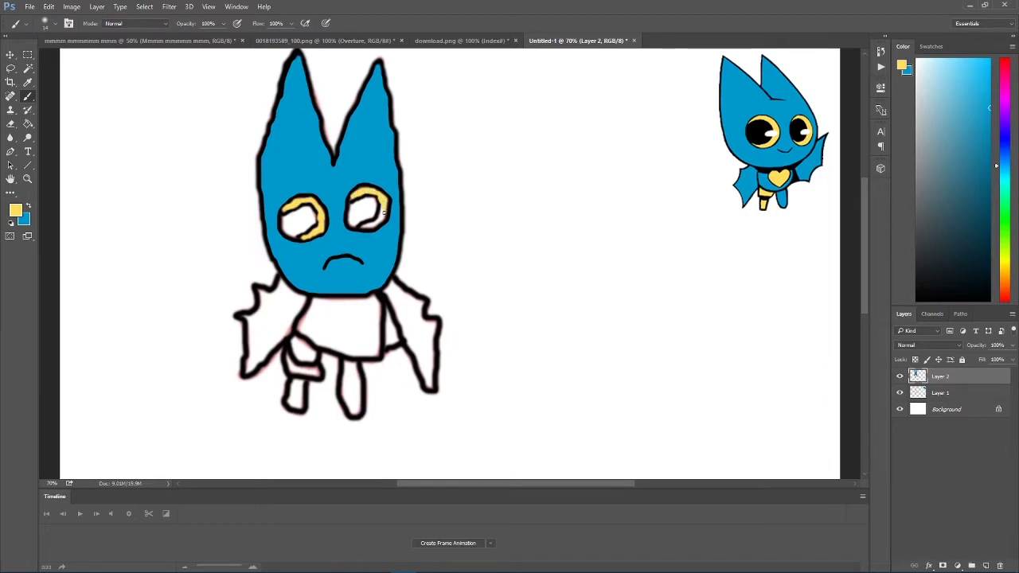
Set the foreground colour to black, sampled from the reference character.
click(28, 124)
click(15, 210)
click(590, 332)
click(762, 194)
double_click(292, 225)
double_click(364, 215)
key(ctrl+alt+z)
key(ctrl+alt+z)
key(ctrl+alt+z)
key(ctrl+alt+z)
Colour both pupils solid black by brushing and filling their interiors.
key(b)
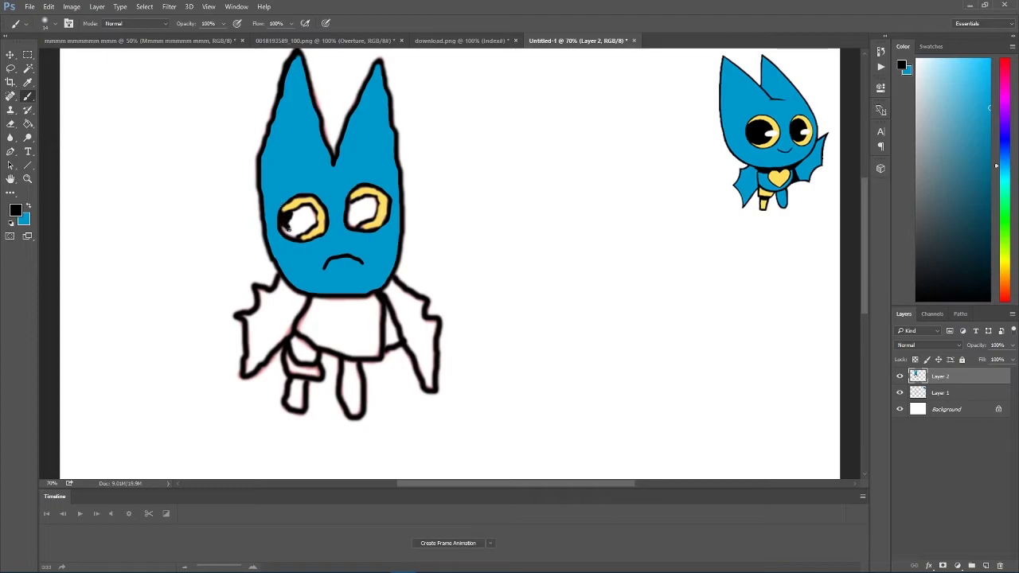
key(g)
click(301, 219)
click(366, 209)
key(b)
Paint white highlights in both pupils and draw short black eyebrows above the eyes.
click(29, 207)
click(306, 224)
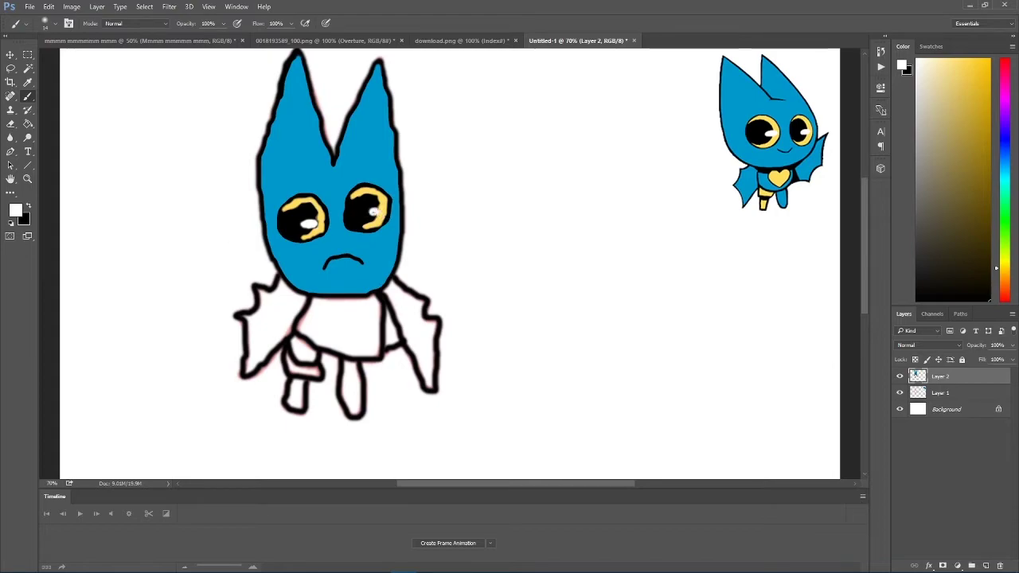
key(x)
drag(279, 201, 321, 178)
drag(356, 175, 389, 183)
Sample the reference character's blue, fill the left wing with it and brush over the edges.
click(28, 123)
alt+click(732, 118)
click(274, 317)
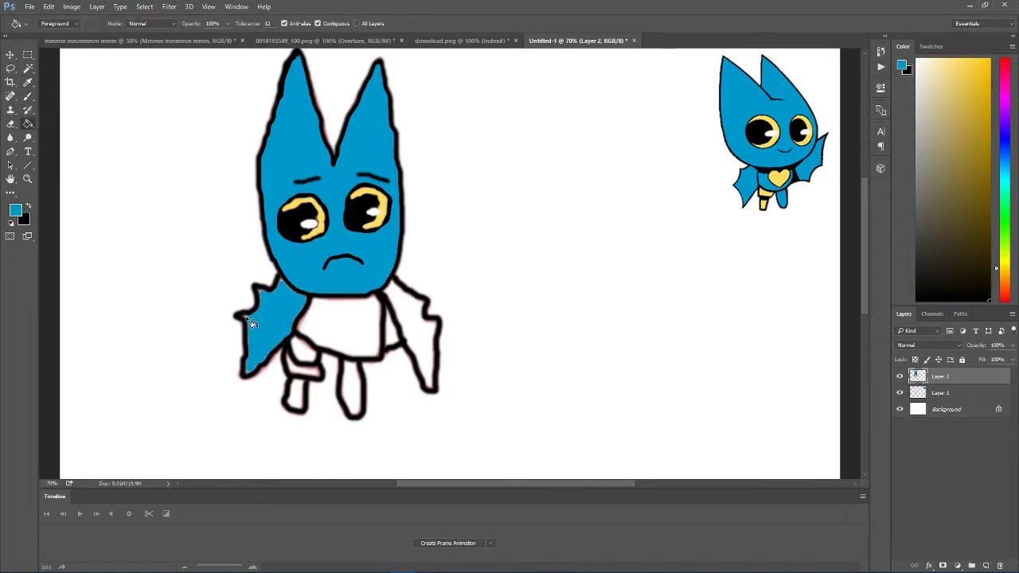
key(b)
Sample the reference heart's yellow and colour the upper part of the left leg with it.
click(28, 83)
click(778, 178)
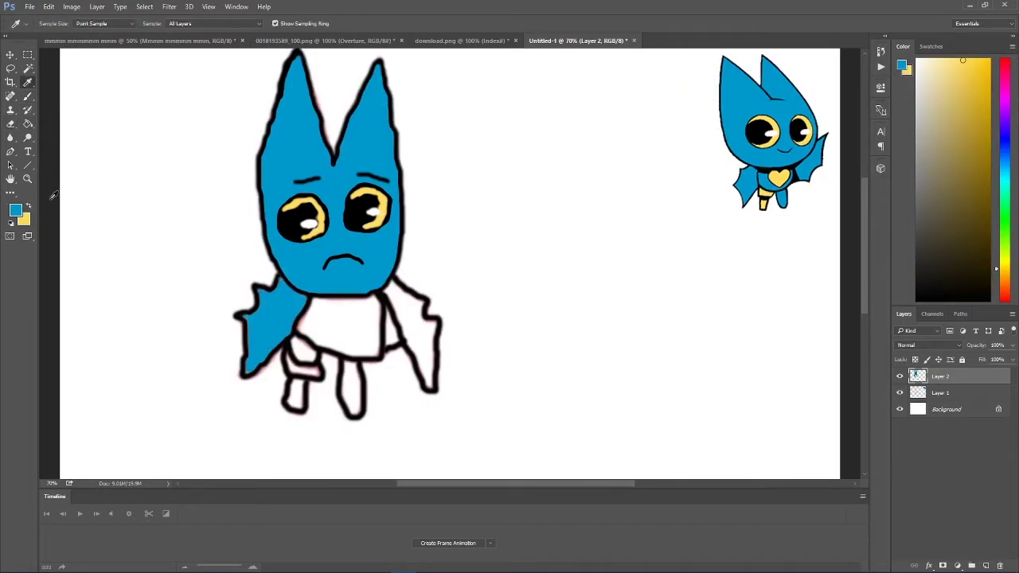
click(28, 205)
click(27, 124)
click(304, 351)
click(313, 369)
click(48, 7)
click(68, 20)
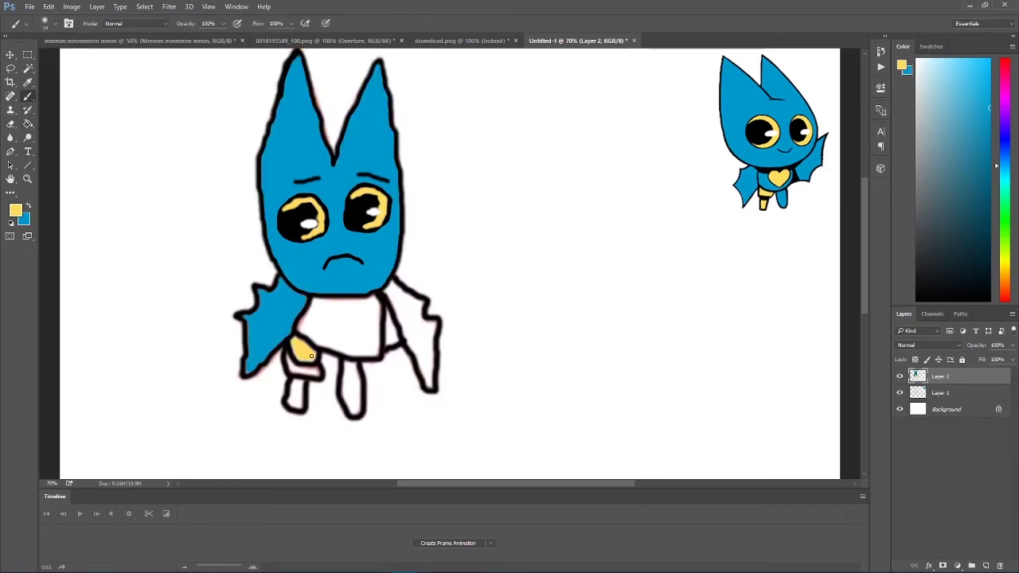
Paint the band around the left leg black and the lower part of that leg yellow.
click(29, 205)
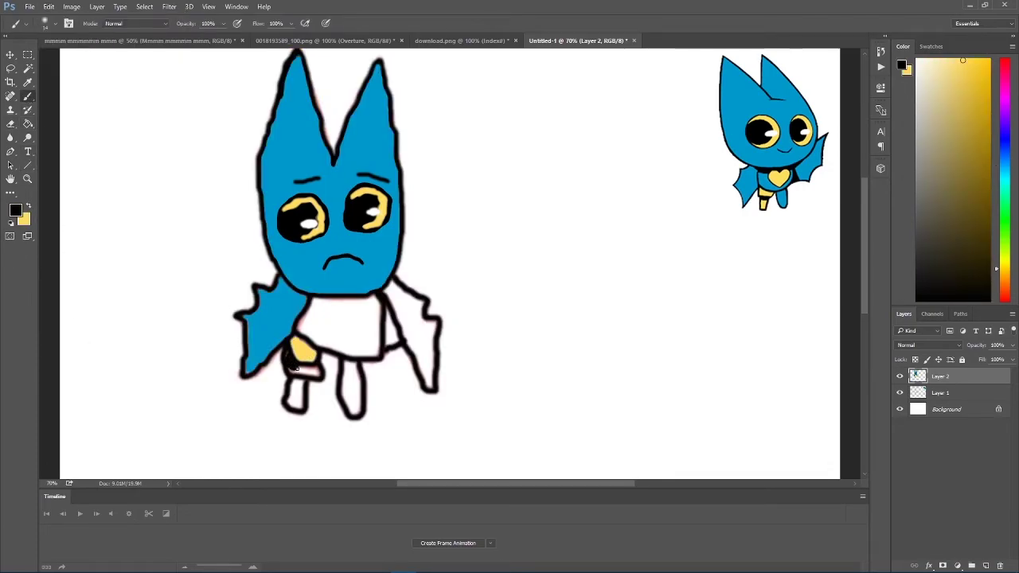
key(x)
drag(293, 406, 294, 382)
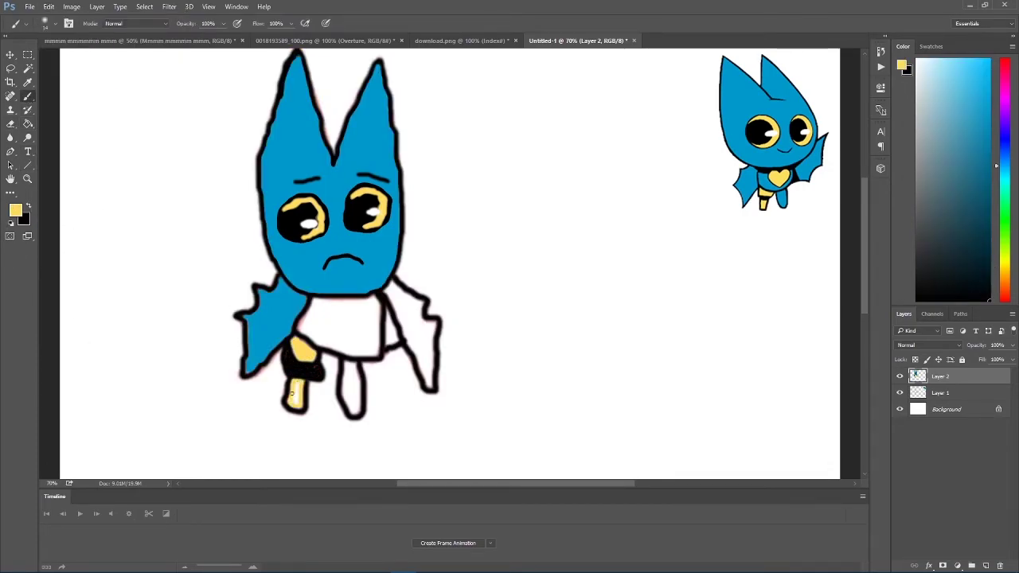
key(ctrl+z)
key(ctrl+z)
drag(292, 381, 289, 402)
Sample the blue from the head, fill the right leg with it and brush over its edges.
click(28, 123)
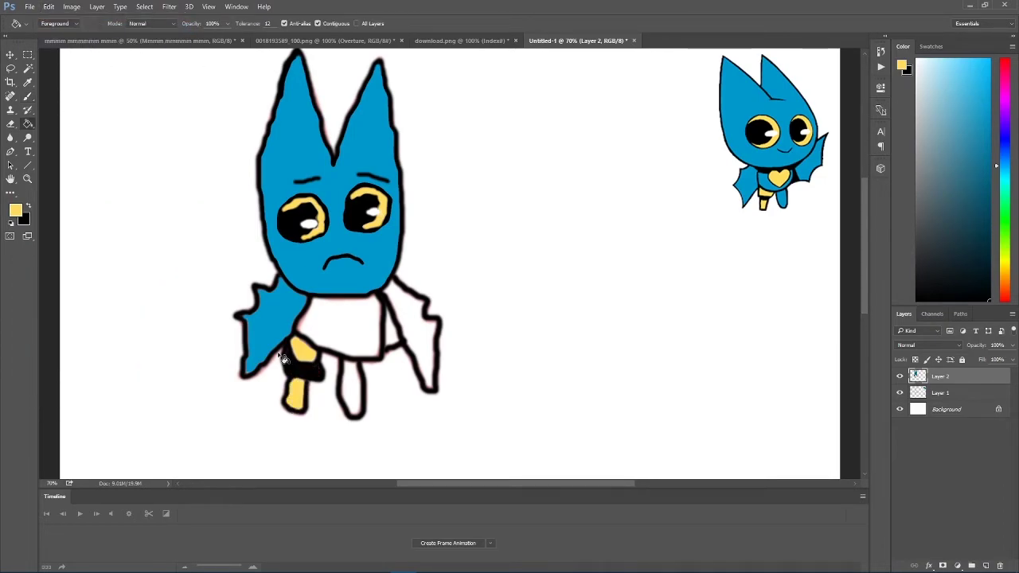
click(27, 83)
click(286, 159)
click(29, 205)
click(28, 124)
click(351, 388)
click(343, 386)
key(ctrl+z)
click(28, 96)
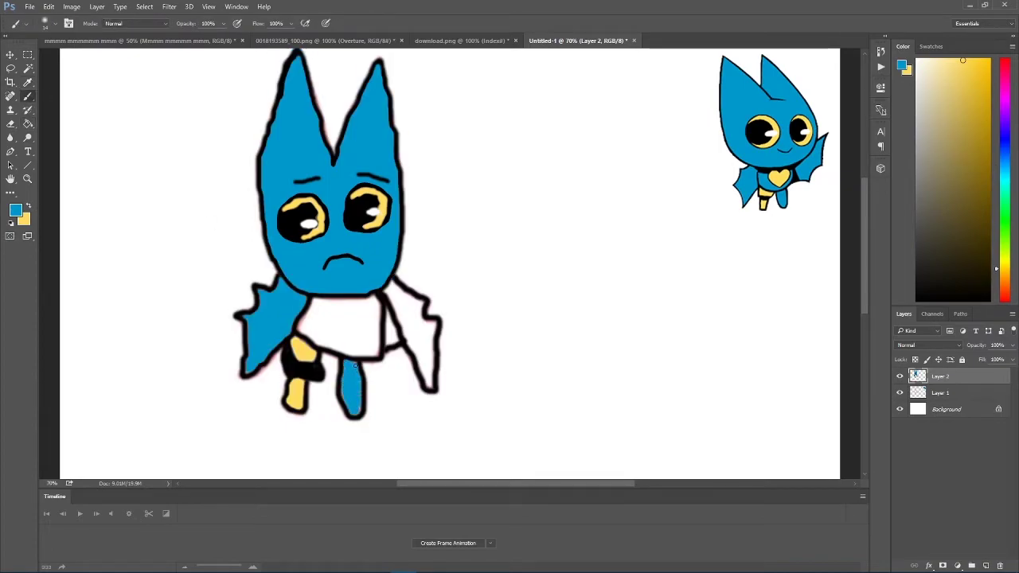
Paint a black collar beneath the head and colour the gap between torso and right wing black.
key(x)
drag(330, 311, 381, 299)
click(28, 123)
click(347, 305)
click(348, 303)
key(ctrl+z)
click(26, 83)
key(b)
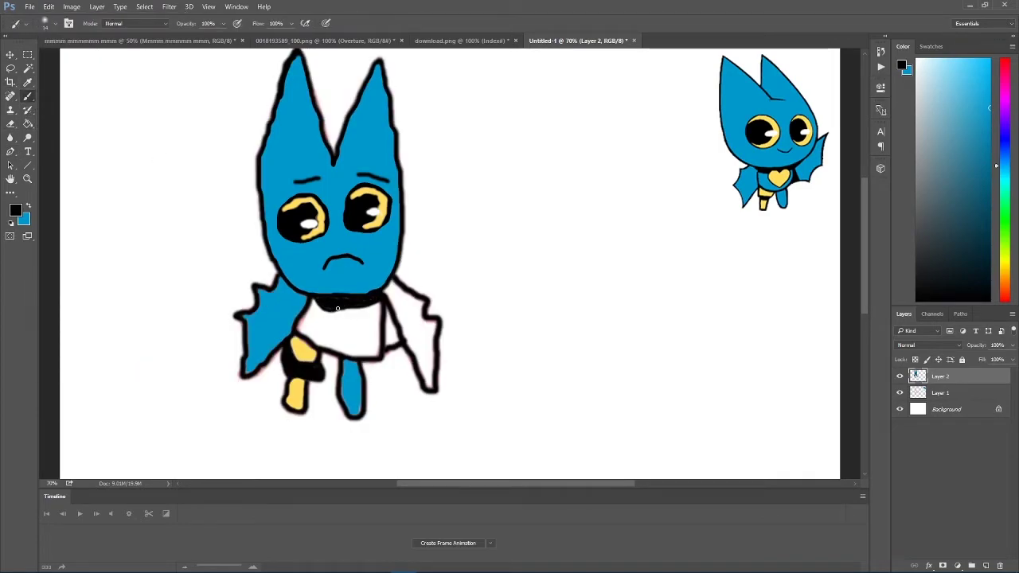
drag(388, 309, 390, 344)
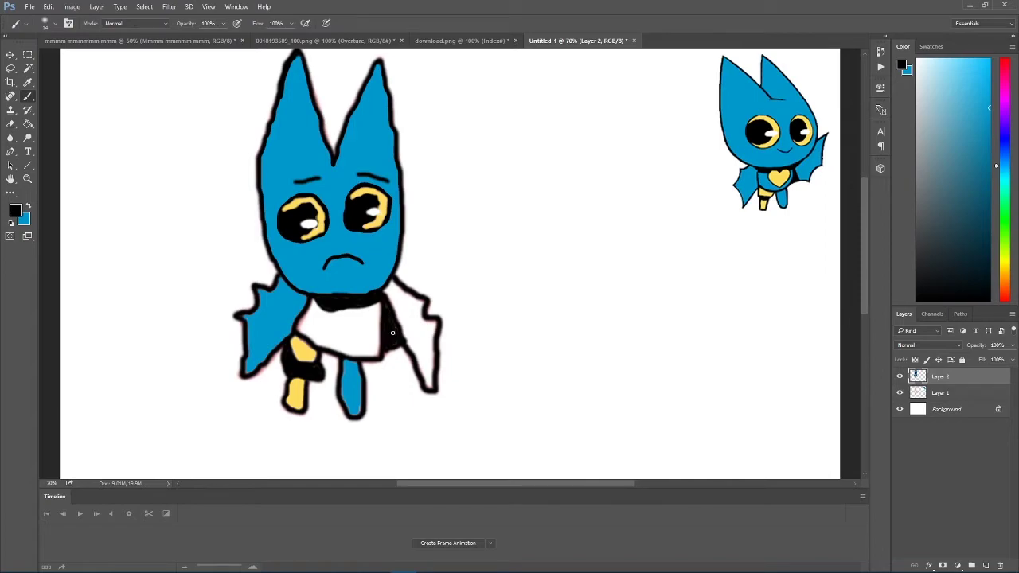
Fill the torso and the right wing with blue.
click(29, 206)
click(28, 124)
click(344, 330)
click(420, 334)
Brush blue over the white gaps left between the torso's fill and its black outline.
click(29, 97)
key(ctrl+plus)
key(ctrl+plus)
scroll(450, 264, down, 2)
click(28, 124)
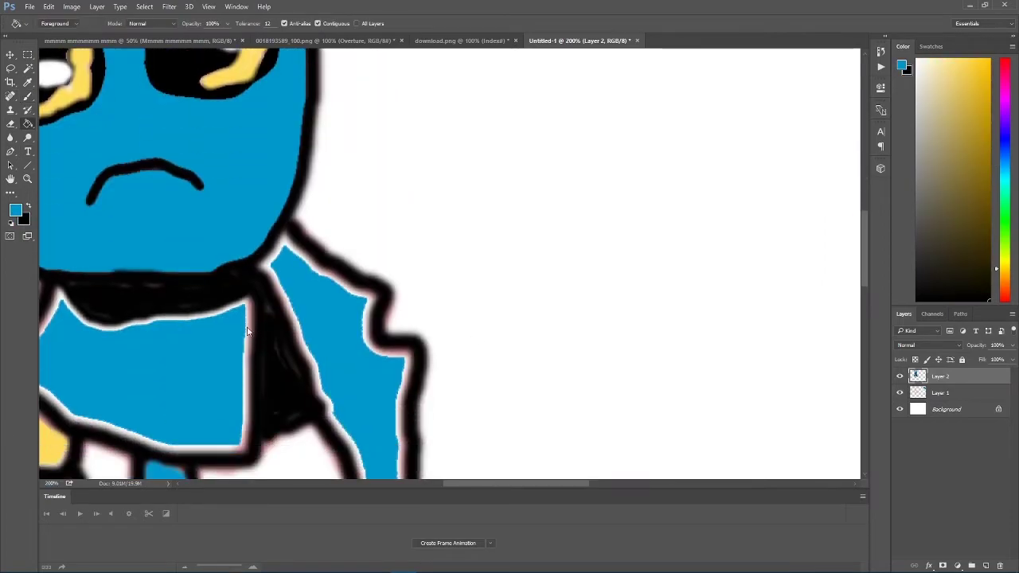
scroll(22, 145, left, 3)
scroll(22, 145, down, 1)
click(30, 97)
mouse_move(199, 250)
mouse_down()
mouse_move(231, 281)
mouse_move(330, 274)
mouse_move(391, 285)
mouse_move(386, 396)
mouse_move(253, 385)
mouse_move(183, 294)
mouse_move(204, 261)
mouse_move(390, 260)
mouse_move(388, 241)
mouse_up()
key(ctrl+z)
key(ctrl+z)
mouse_move(165, 334)
mouse_down()
mouse_move(223, 375)
mouse_move(320, 405)
mouse_move(383, 404)
mouse_move(394, 259)
mouse_move(264, 283)
mouse_move(216, 273)
mouse_move(202, 249)
mouse_move(168, 306)
mouse_move(163, 352)
mouse_up()
Brush blue over the white gaps along the inner edge of the right wing's outline.
mouse_move(406, 221)
mouse_down()
mouse_move(416, 232)
mouse_move(446, 199)
mouse_move(517, 265)
mouse_up()
scroll(518, 265, down, 2)
mouse_move(418, 181)
mouse_down()
mouse_move(531, 438)
mouse_move(543, 327)
mouse_move(510, 210)
mouse_up()
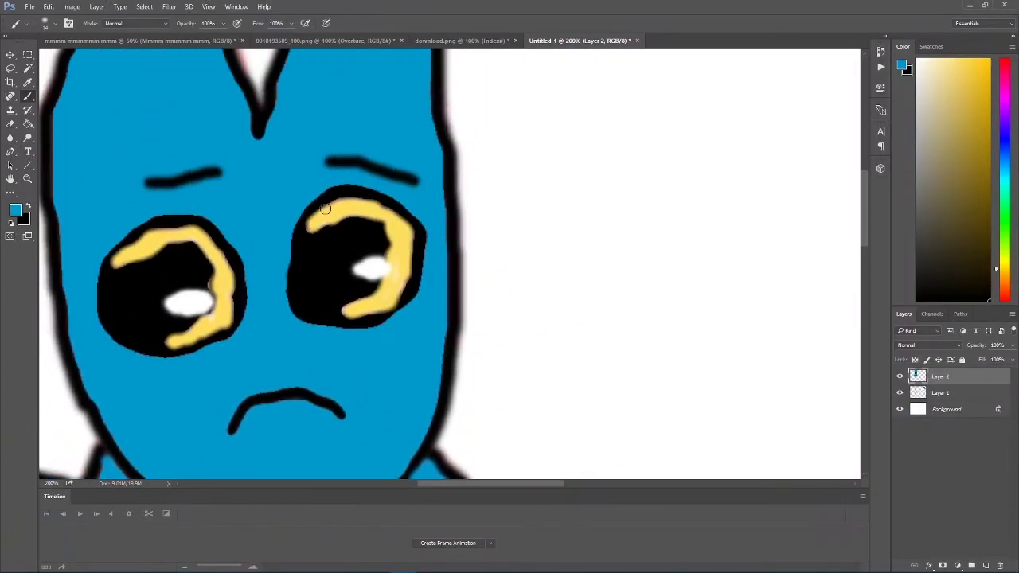
Sample the yellow from the reference character's heart and outline the jagged left half of a broken heart on the torso.
scroll(325, 209, up, 8)
double_click(52, 483)
text(75)
key(Return)
drag(419, 484, 454, 484)
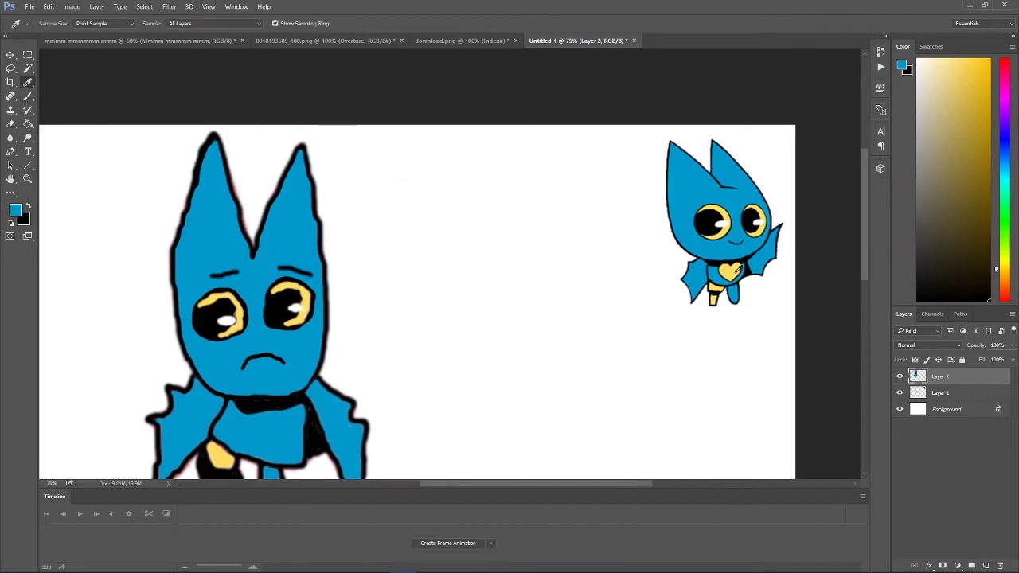
alt+click(730, 270)
scroll(246, 375, down, 2)
key(x)
drag(246, 378, 242, 349)
key(ctrl+z)
key(ctrl+z)
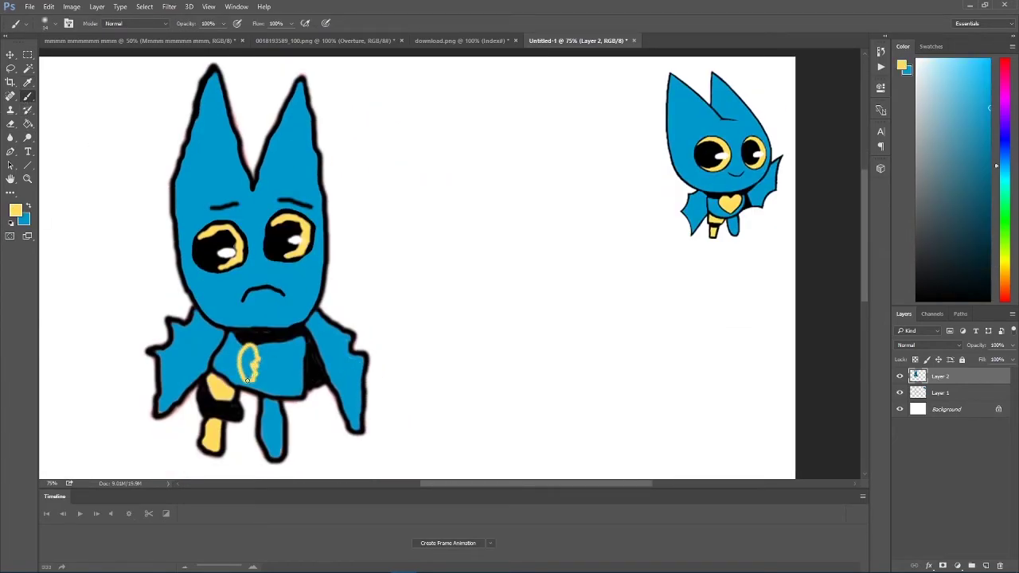
Outline the heart's right half in yellow, fill both halves and brush over their uneven edges.
drag(281, 363, 274, 347)
key(g)
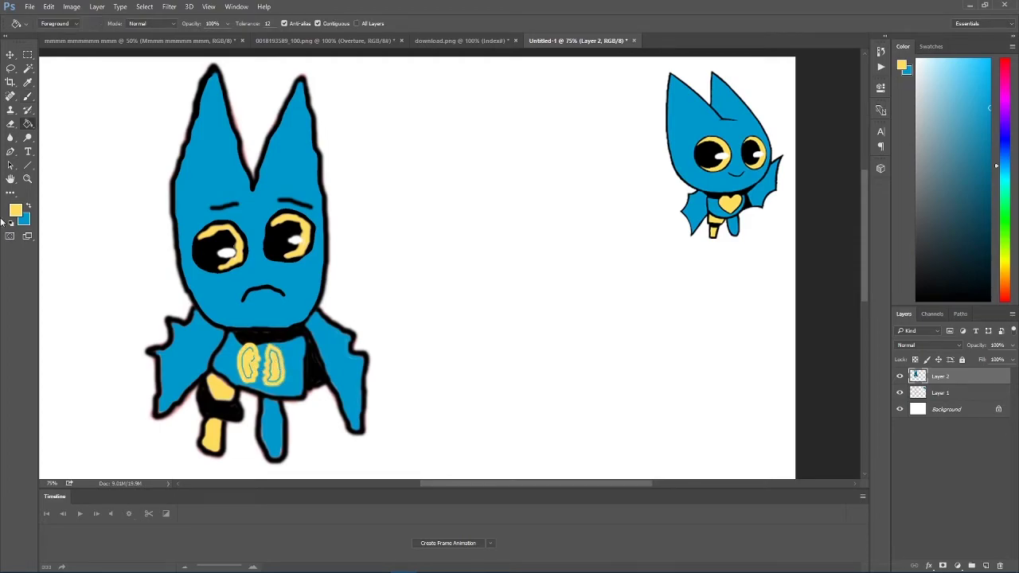
scroll(306, 428, up, 3)
key(b)
mouse_move(553, 315)
mouse_down()
mouse_move(565, 383)
mouse_move(625, 370)
mouse_move(643, 342)
mouse_move(630, 309)
mouse_up()
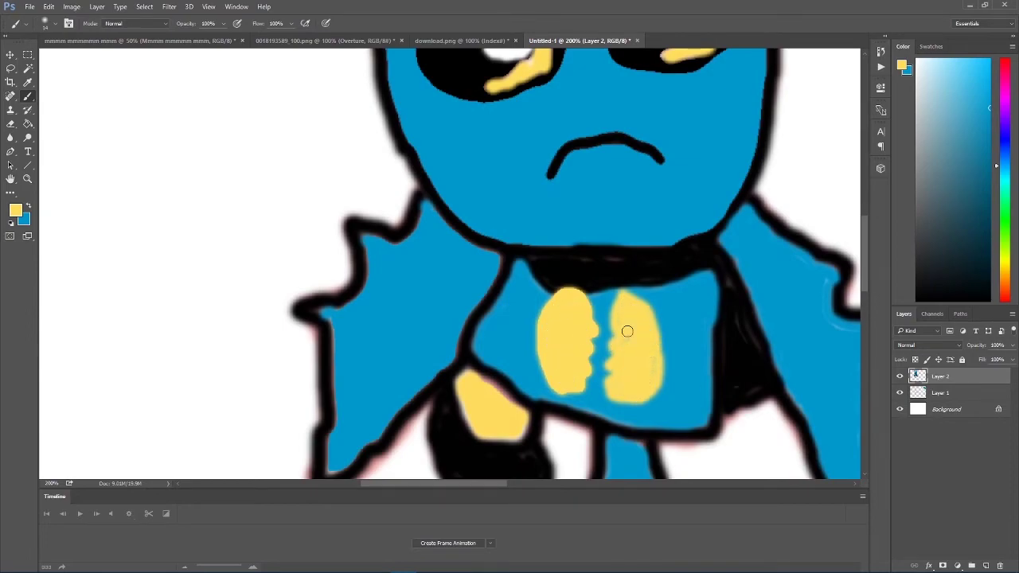
Show the whole canvas at 50% and delete Layer 1 with the reference character.
text(50)
key(Return)
click(953, 393)
key(Delete)
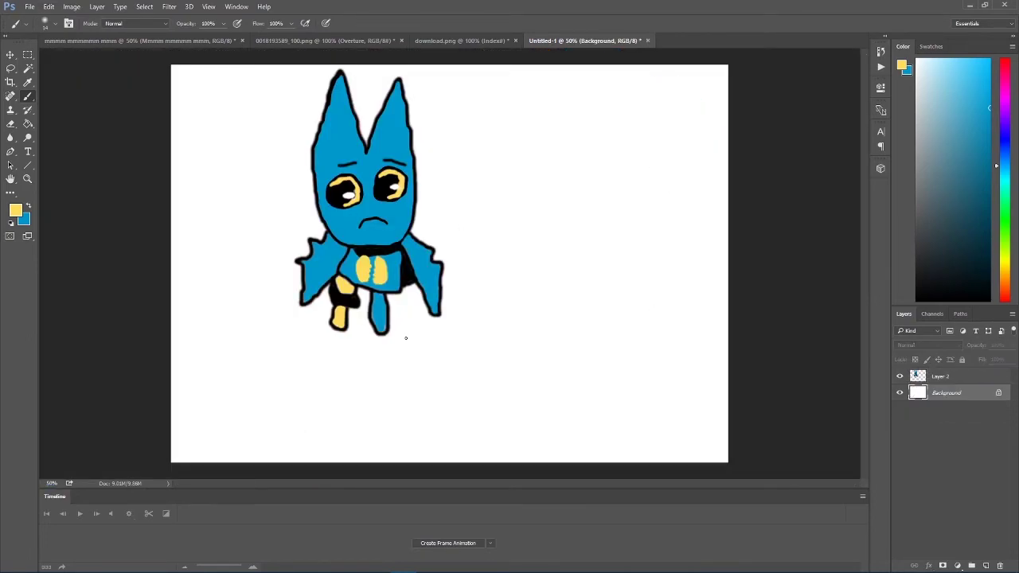
Make blue the foreground colour, then enlarge the character on Layer 2 and move it to the canvas's lower left.
click(962, 375)
click(29, 205)
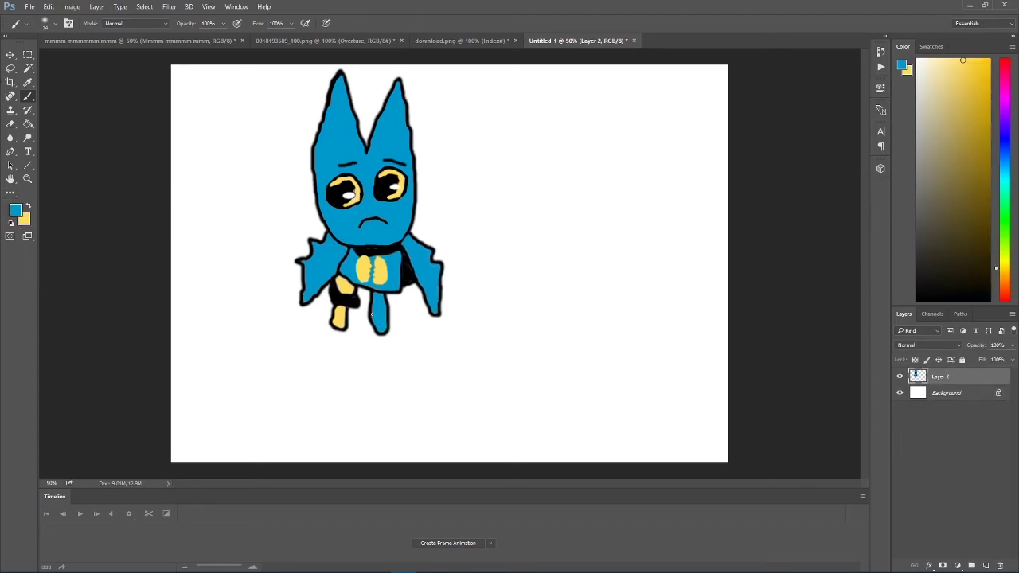
key(ctrl+t)
drag(445, 66, 566, 3)
mouse_move(387, 186)
mouse_down()
mouse_move(303, 275)
mouse_move(306, 295)
mouse_up()
click(461, 23)
Handwrite blue lettering with the Brush in the empty area beside the character's head.
click(28, 97)
mouse_move(435, 113)
mouse_down()
mouse_move(519, 98)
mouse_move(587, 242)
mouse_up()
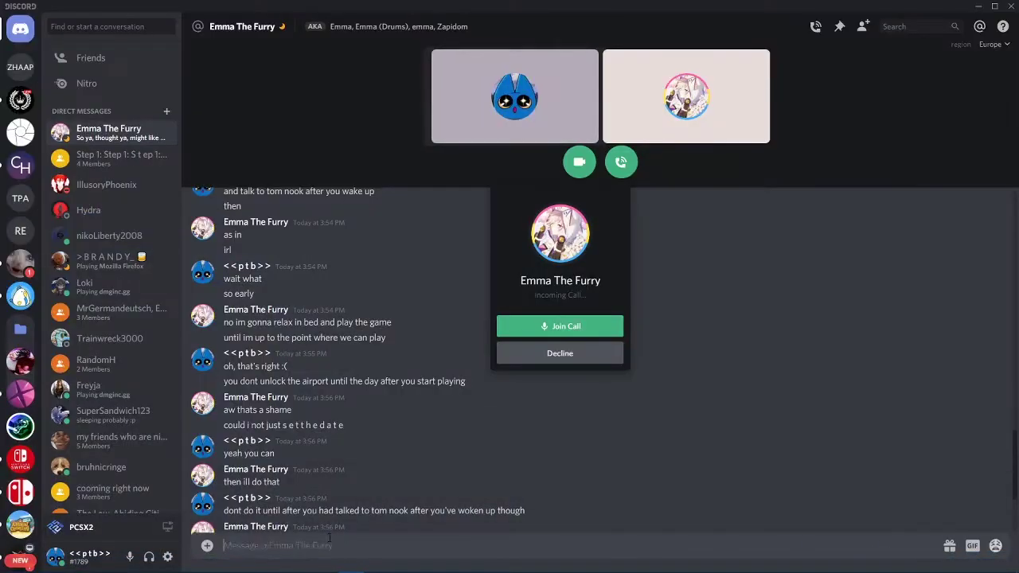
Return to Photoshop and save the drawing to the Desktop as "thsspt b", choosing a different file format.
key(super)
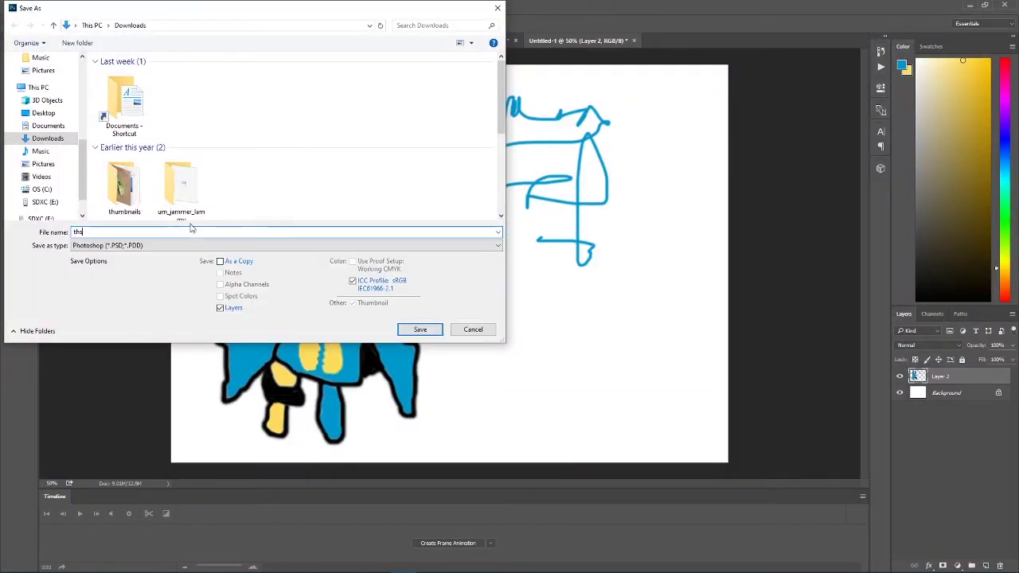
click(41, 106)
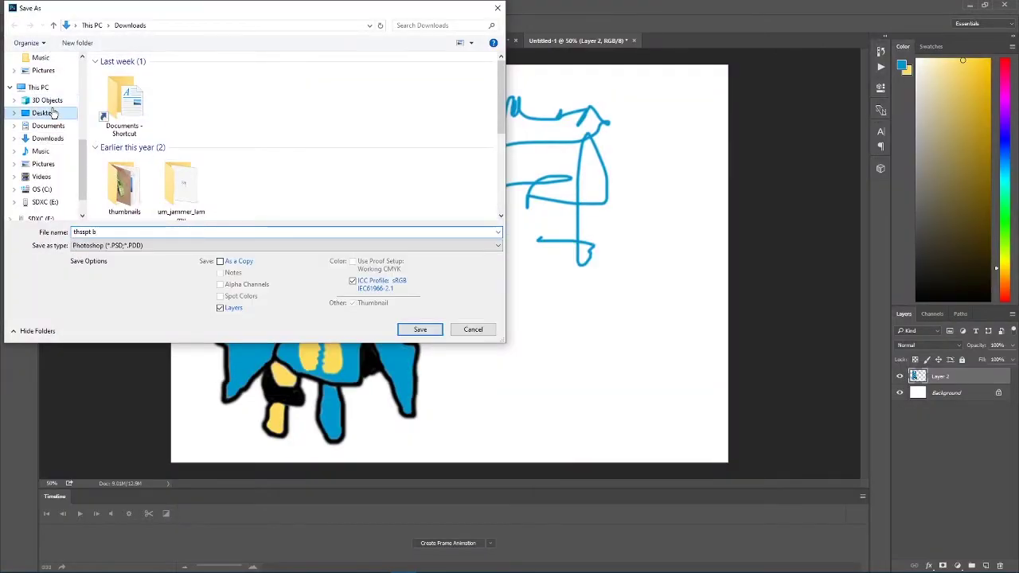
click(295, 248)
click(239, 339)
click(421, 325)
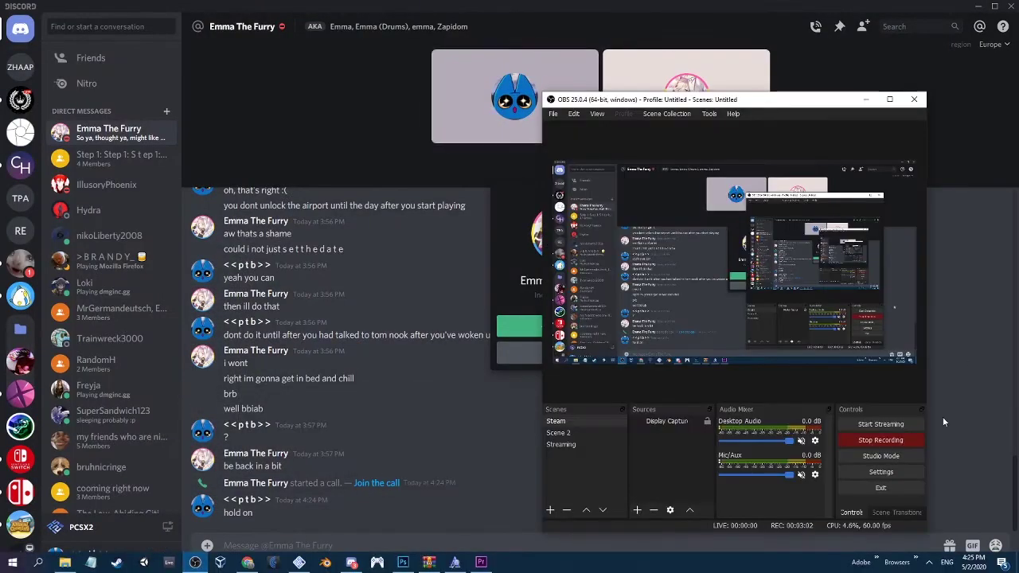